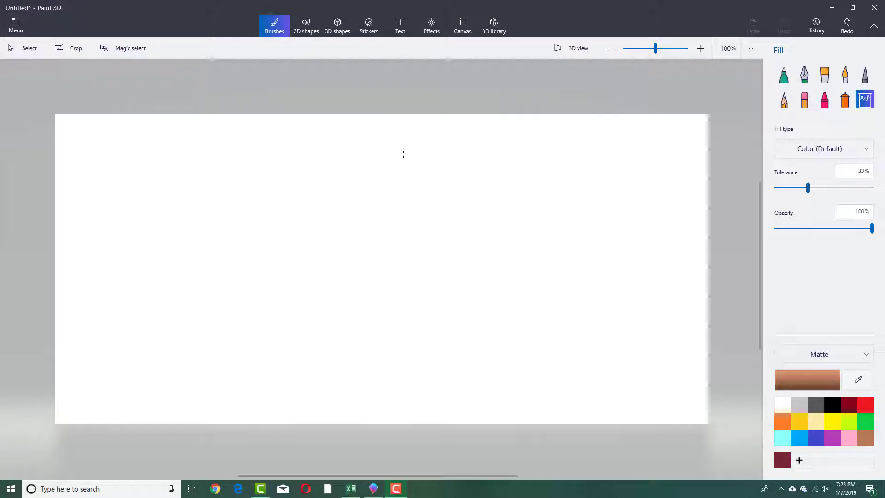
# - Switch to the 3D shapes tools, with the Cube object chosen
pyautogui.click(337, 27)
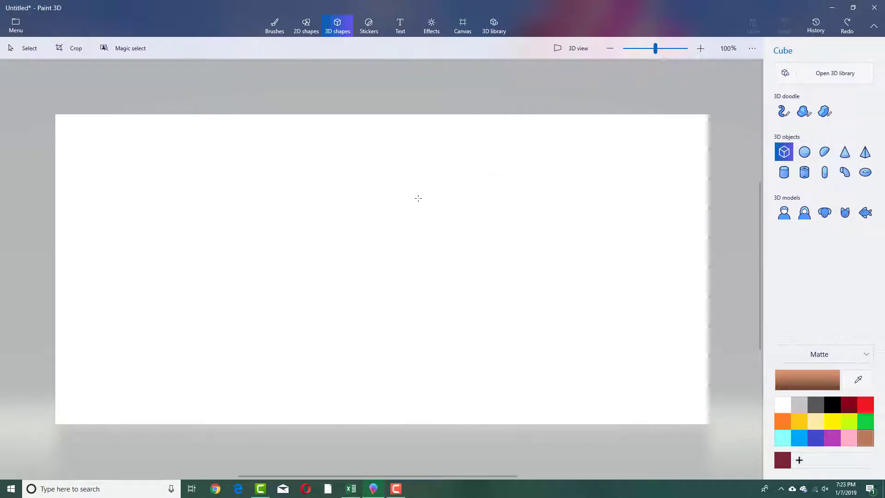
# - Draw a cube in the middle of the canvas and recolour it bright yellow
pyautogui.moveTo(334, 172)
pyautogui.mouseDown()
pyautogui.moveTo(447, 261)
pyautogui.moveTo(486, 313)
pyautogui.mouseUp()
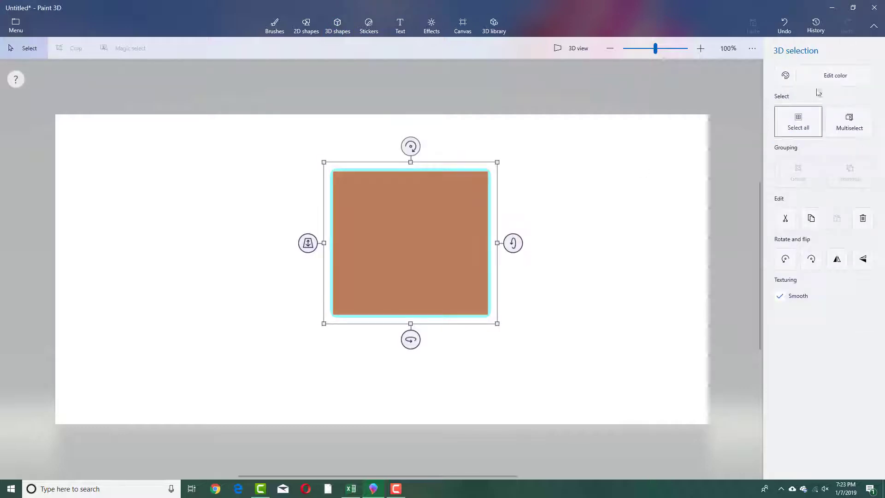
pyautogui.click(818, 82)
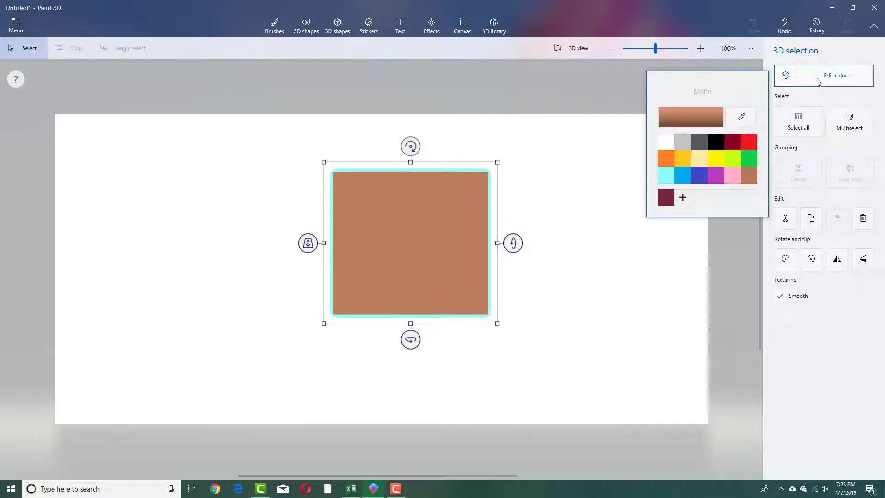
pyautogui.click(734, 143)
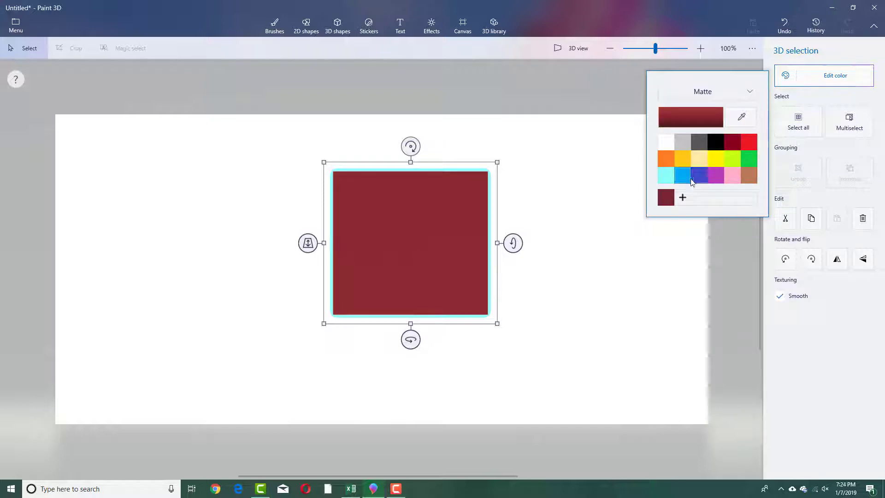
pyautogui.click(713, 159)
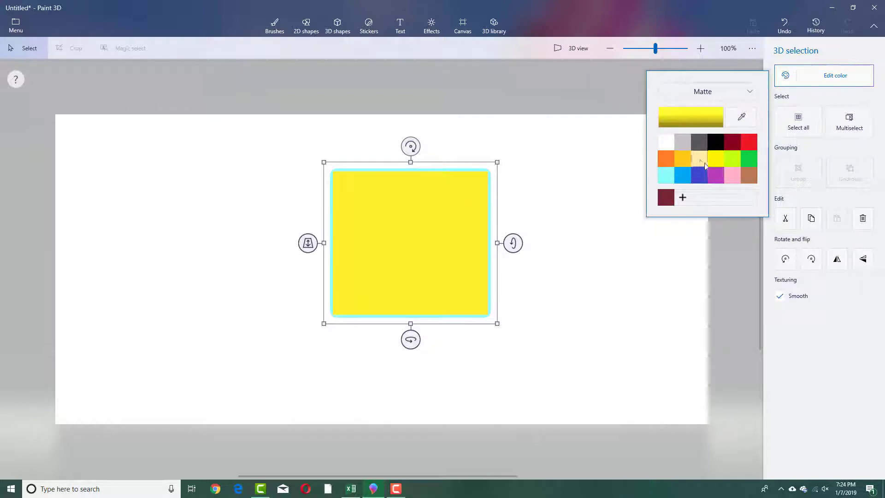
pyautogui.click(785, 223)
# - Copy and paste the yellow cube, placing the copy to the left of the original
pyautogui.click(811, 219)
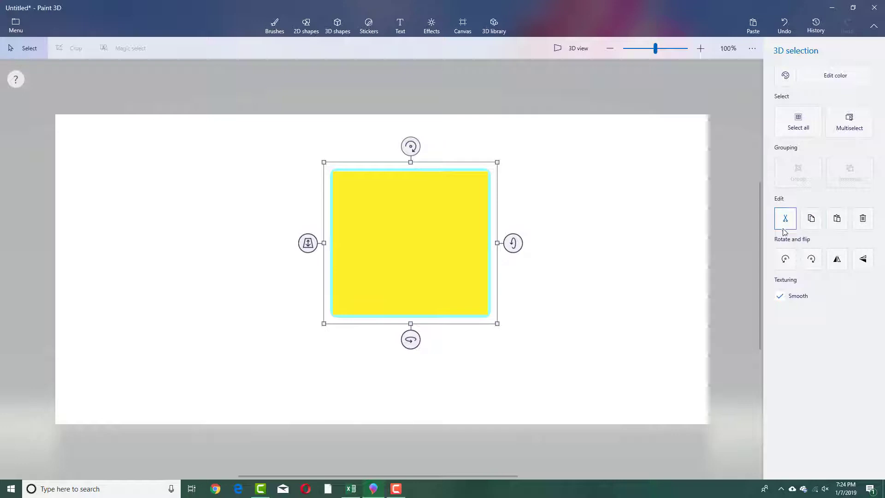
pyautogui.click(837, 219)
pyautogui.moveTo(470, 217); pyautogui.dragTo(241, 203)
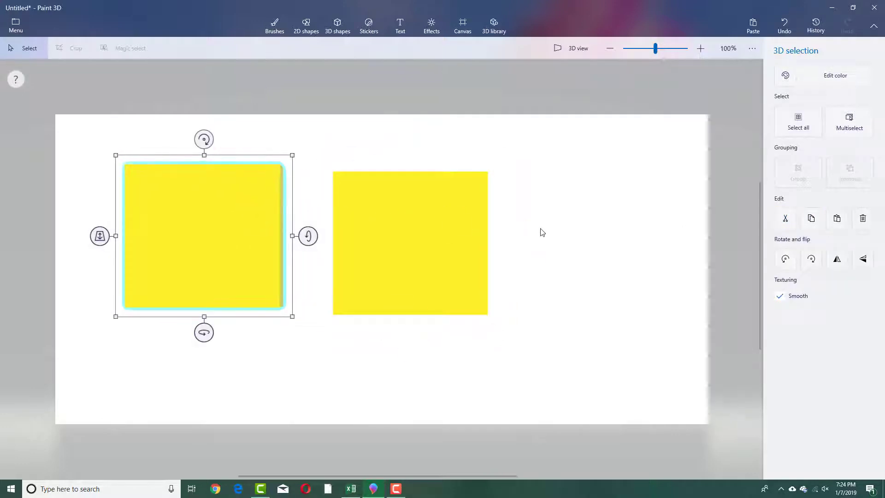
pyautogui.click(538, 234)
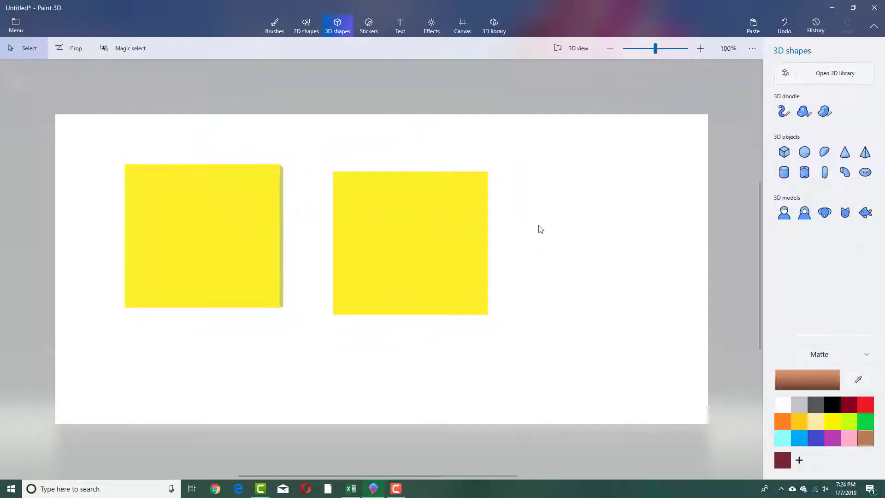
pyautogui.click(574, 49)
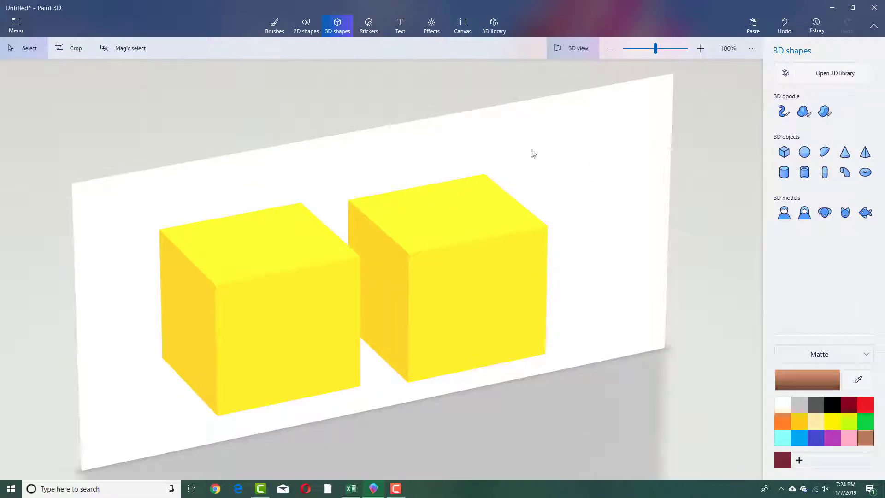
# - Orbit the view around the two yellow cubes, then bring up the Canvas settings
pyautogui.moveTo(468, 129); pyautogui.dragTo(458, 110)
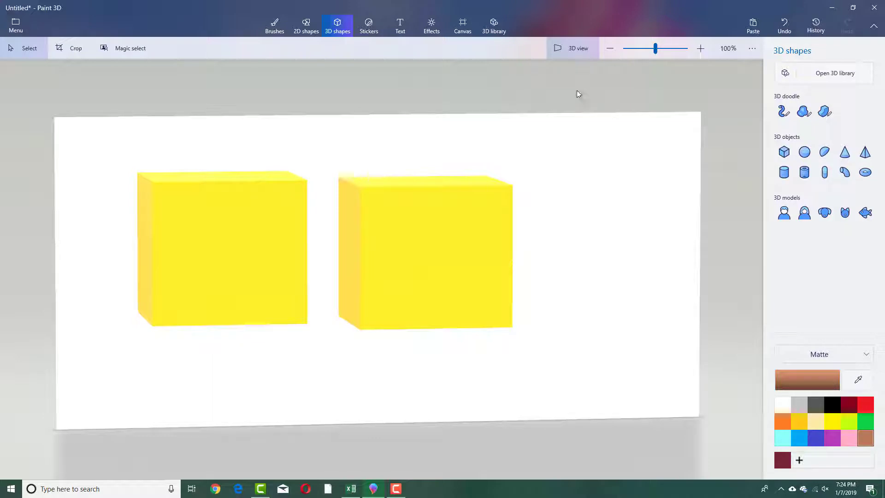
pyautogui.click(463, 25)
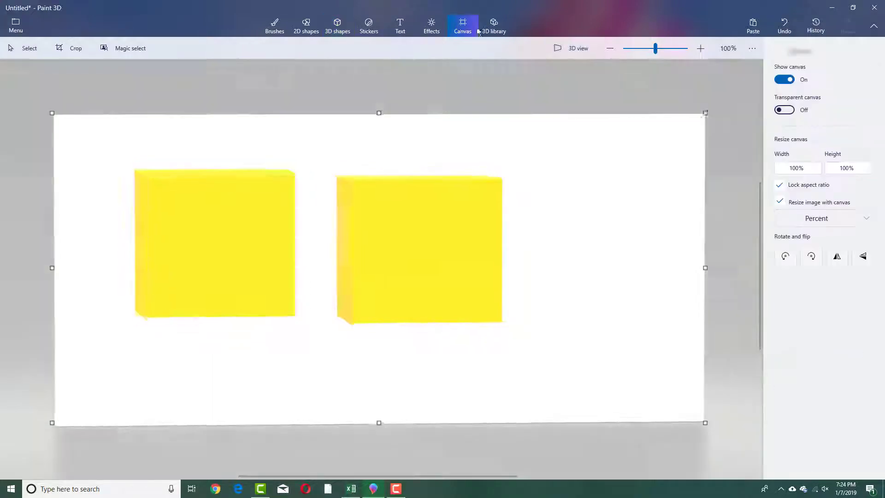
# - Turn Show canvas off so the yellow cubes sit on the plain background
pyautogui.click(784, 81)
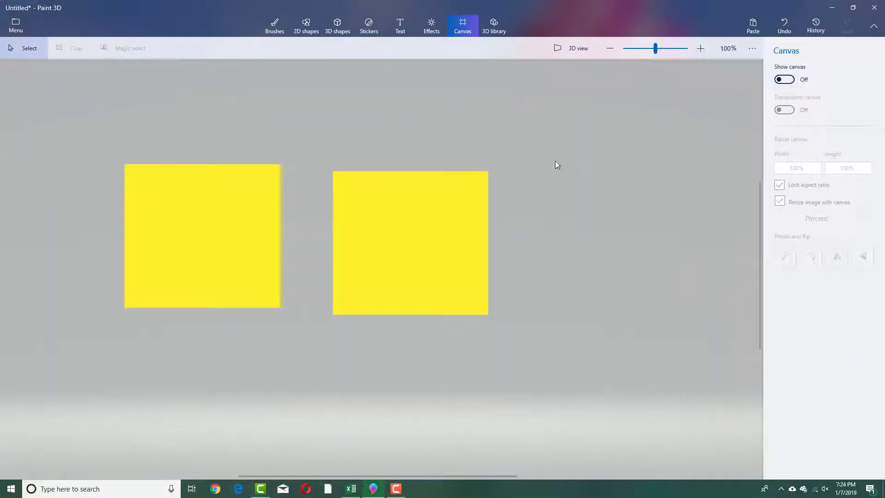
pyautogui.click(576, 51)
pyautogui.moveTo(607, 259); pyautogui.dragTo(570, 236)
pyautogui.click(581, 46)
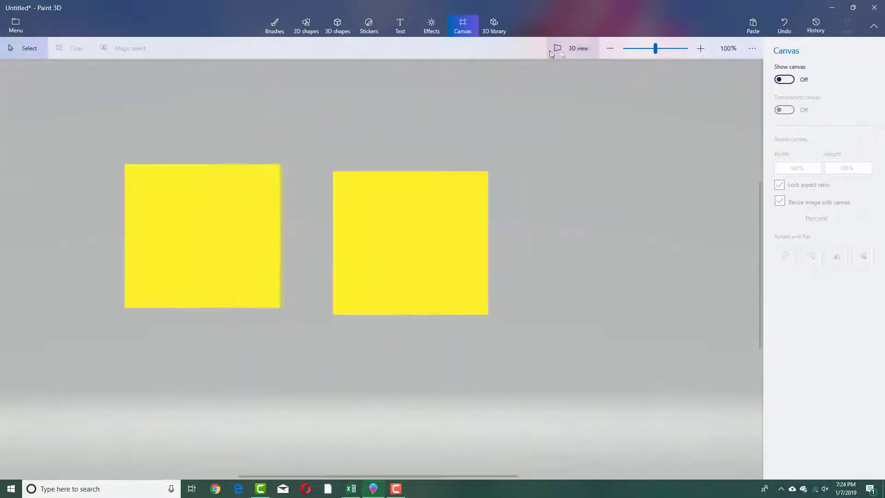
pyautogui.click(338, 29)
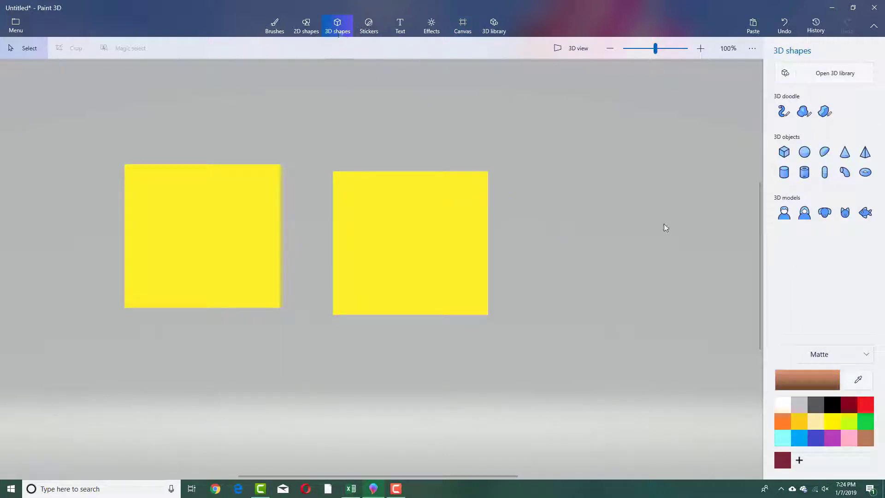
# - Add a sphere and a cone to the right of the cubes, and a doughnut below them
pyautogui.click(789, 159)
pyautogui.click(803, 157)
pyautogui.moveTo(623, 224); pyautogui.dragTo(731, 326)
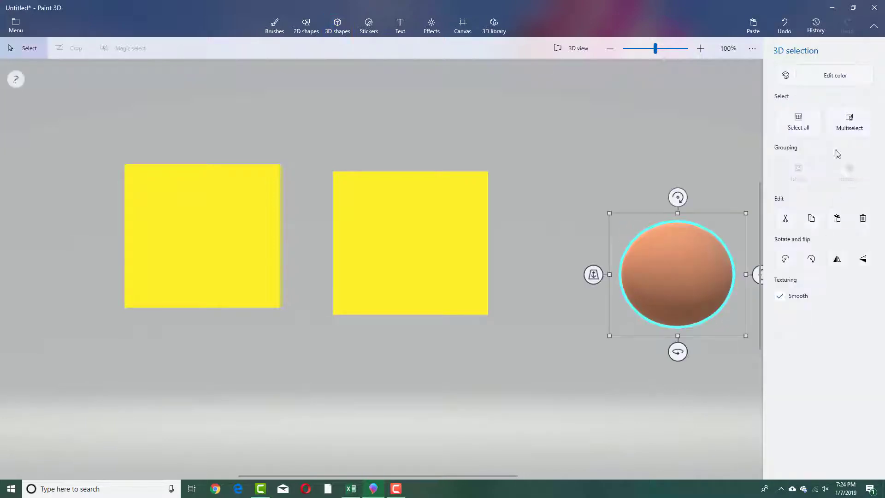
pyautogui.click(673, 144)
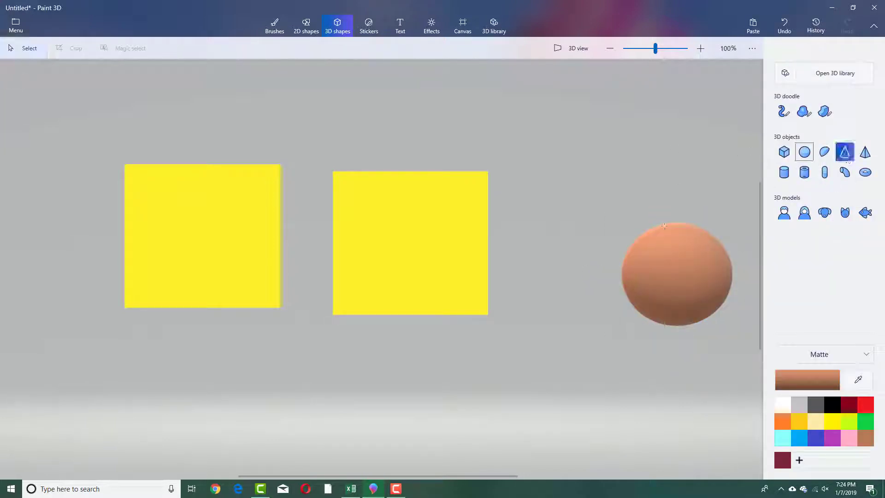
pyautogui.moveTo(557, 208); pyautogui.dragTo(617, 237)
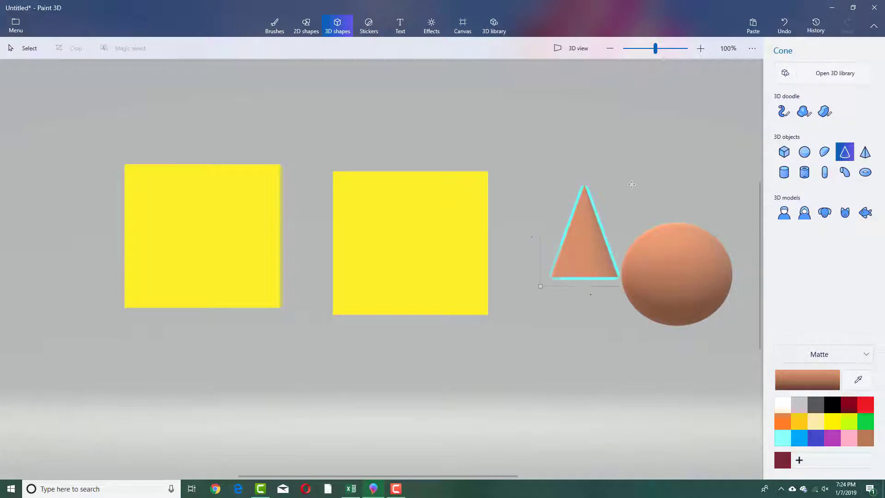
pyautogui.click(658, 150)
pyautogui.click(866, 173)
pyautogui.click(579, 398)
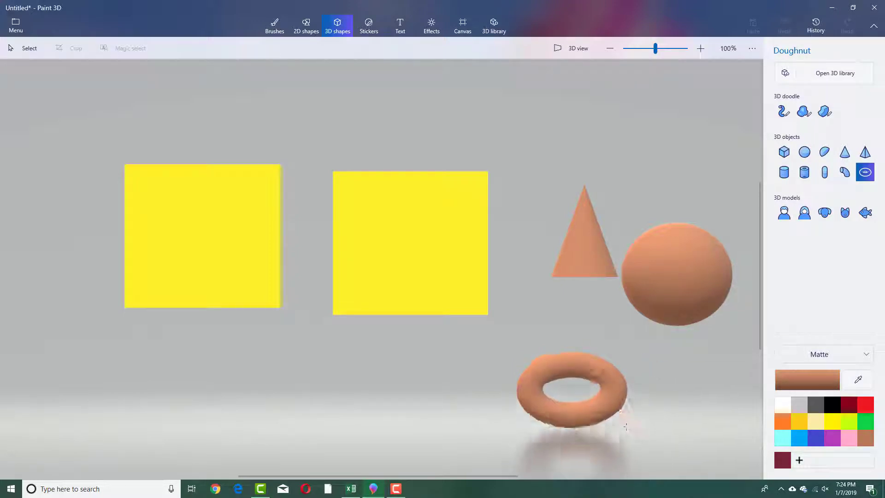
pyautogui.click(665, 368)
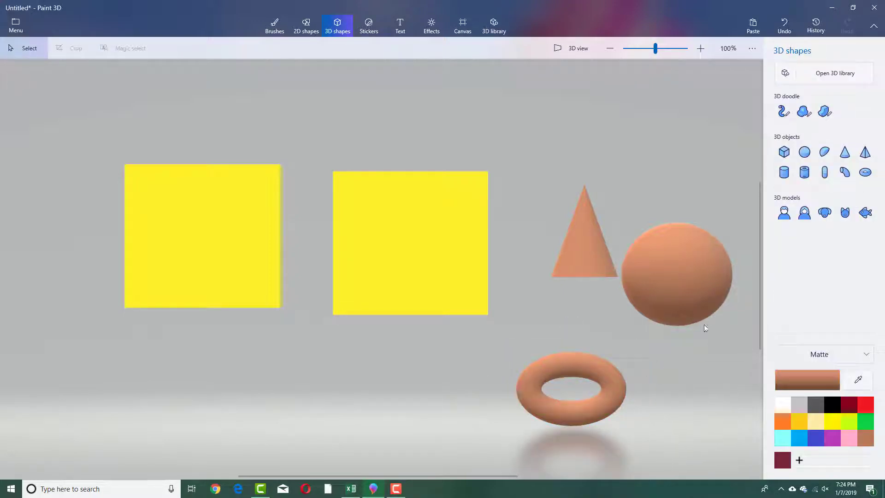
# - Place a man model beside the cone and a woman model in front of the sphere
pyautogui.click(784, 214)
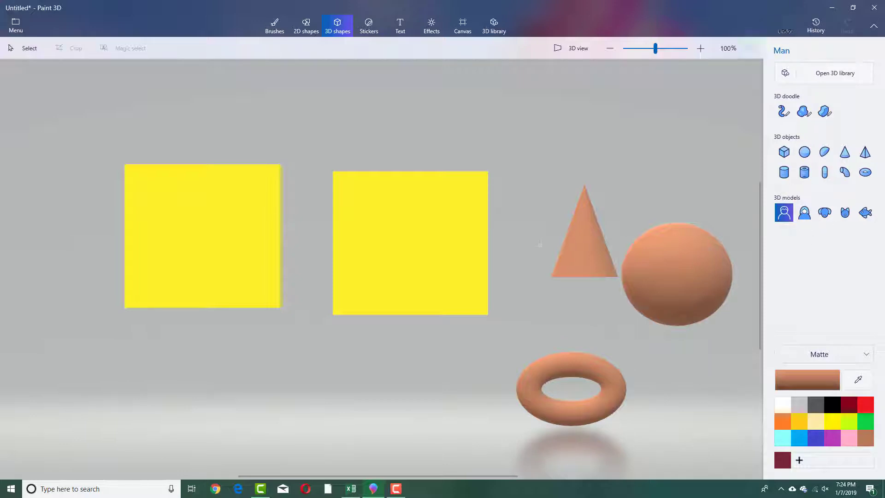
pyautogui.click(533, 228)
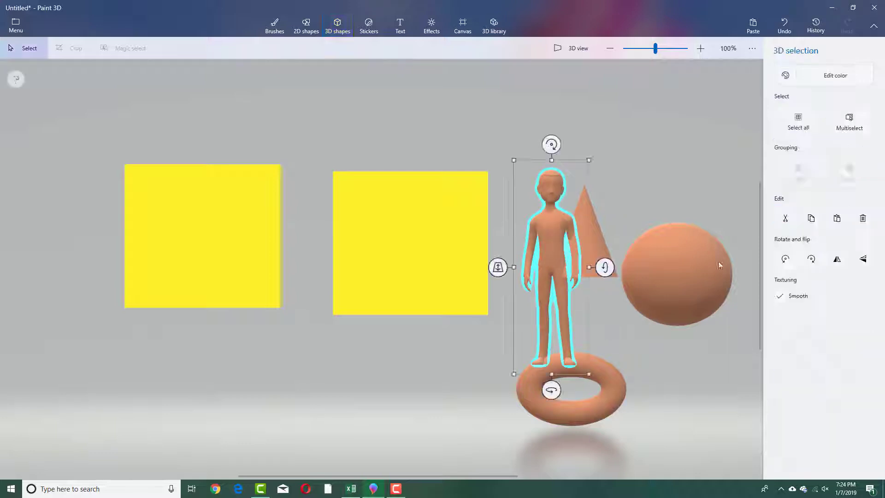
pyautogui.click(660, 194)
pyautogui.click(804, 213)
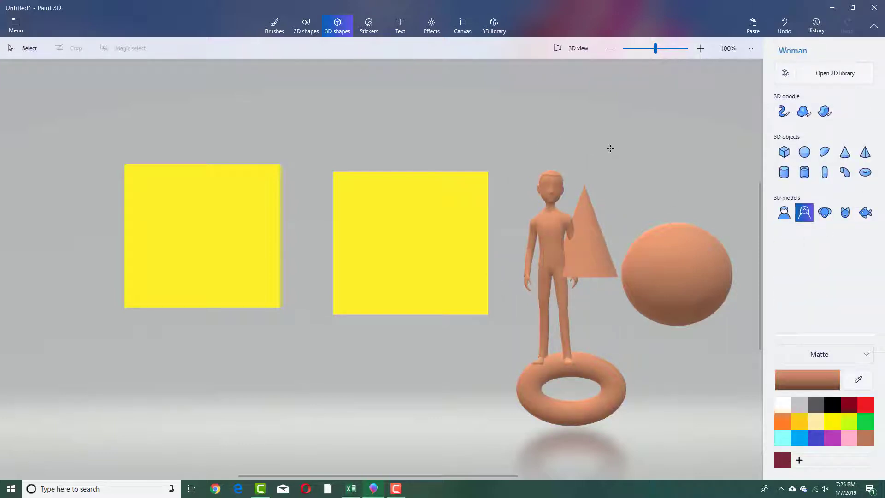
pyautogui.click(635, 235)
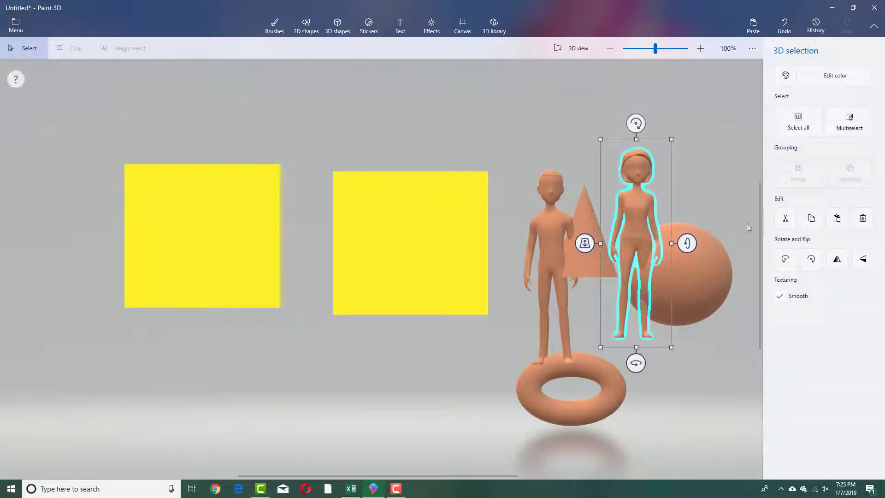
pyautogui.click(711, 194)
# - Place a dog model below the left yellow cube and a cat model in the scene
pyautogui.click(825, 216)
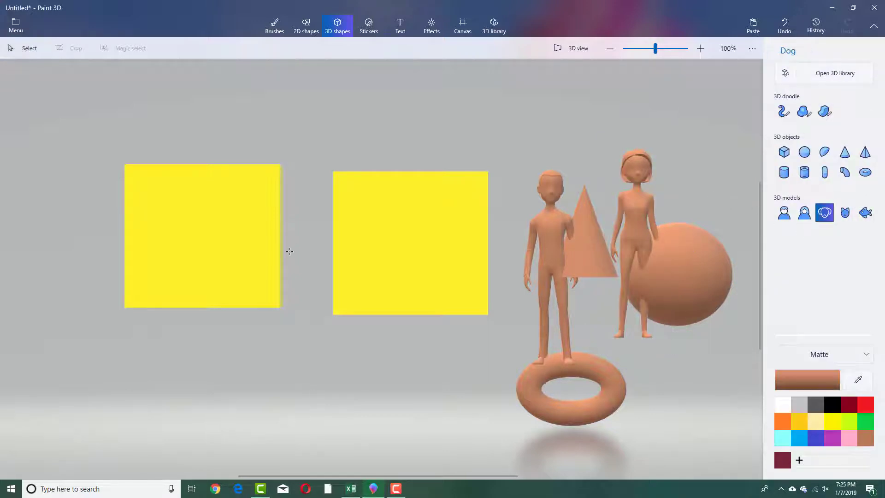
pyautogui.click(173, 358)
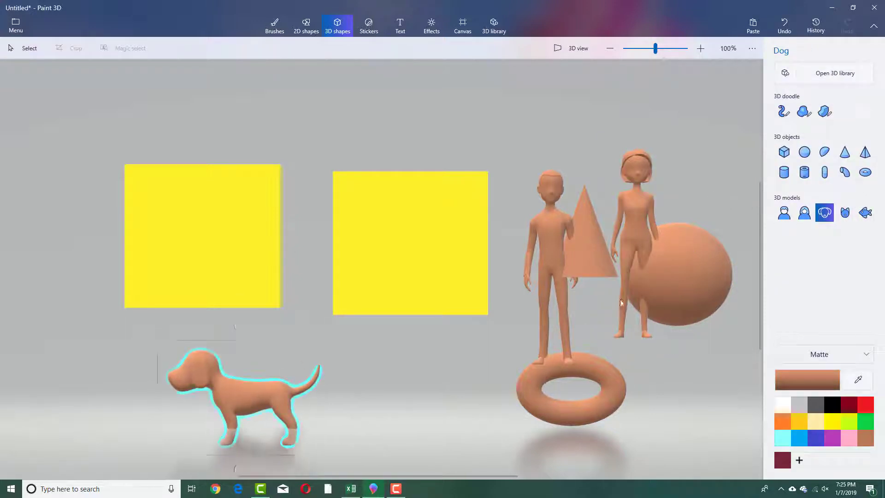
pyautogui.click(691, 162)
pyautogui.click(845, 213)
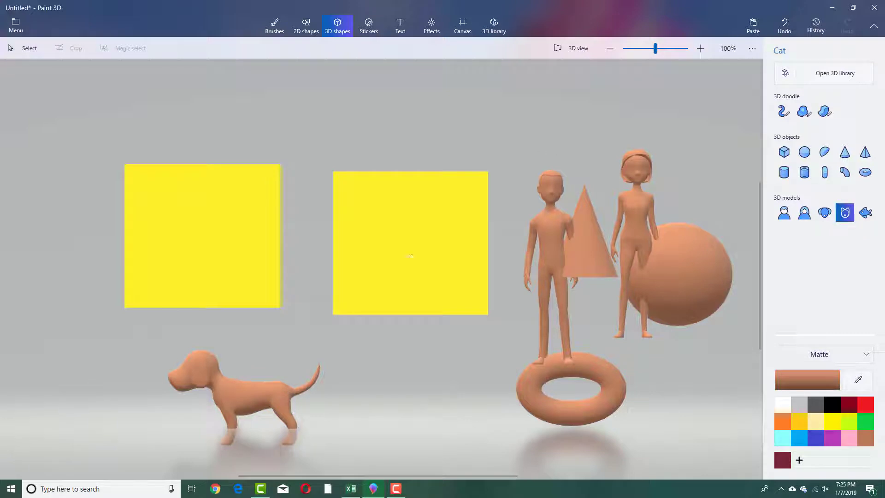
pyautogui.click(429, 401)
pyautogui.click(692, 149)
# - Drag a fish model onto the canvas above the left yellow cube and select it
pyautogui.click(866, 213)
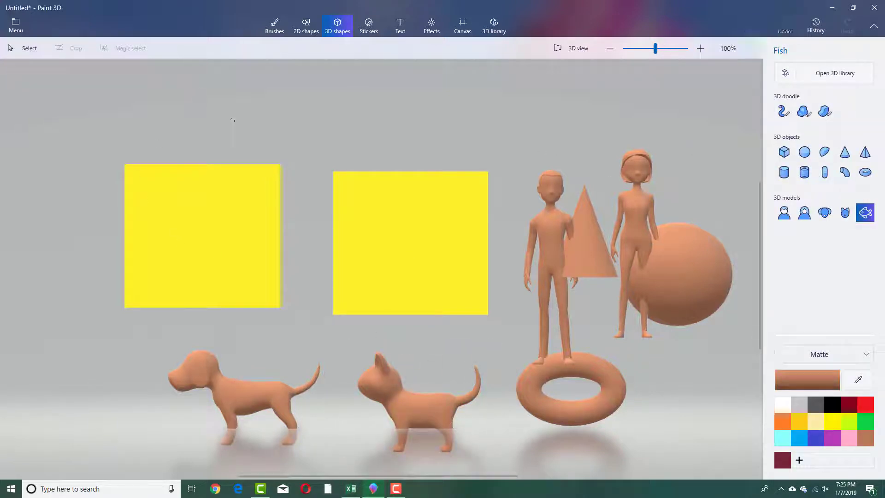
pyautogui.moveTo(201, 96); pyautogui.dragTo(333, 158)
pyautogui.click(351, 198)
pyautogui.click(300, 128)
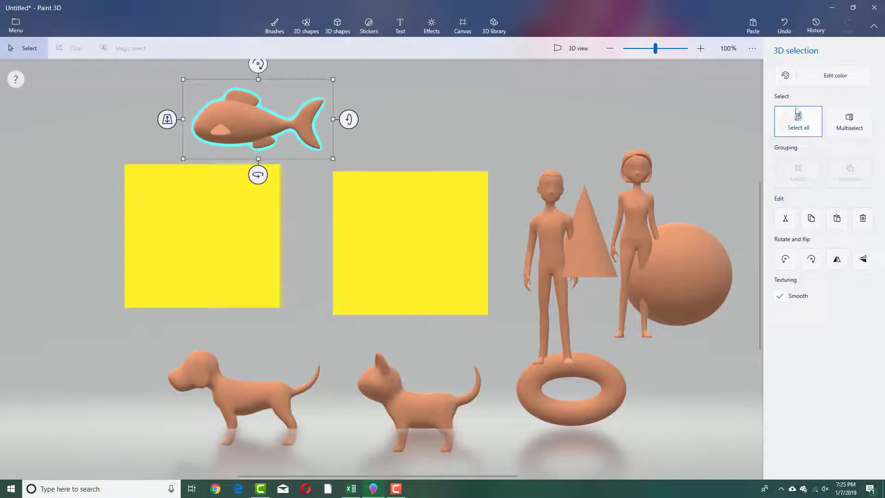
# - Try the fish's quarter-turn rotate and mirror buttons, keeping its colour unchanged
pyautogui.click(814, 78)
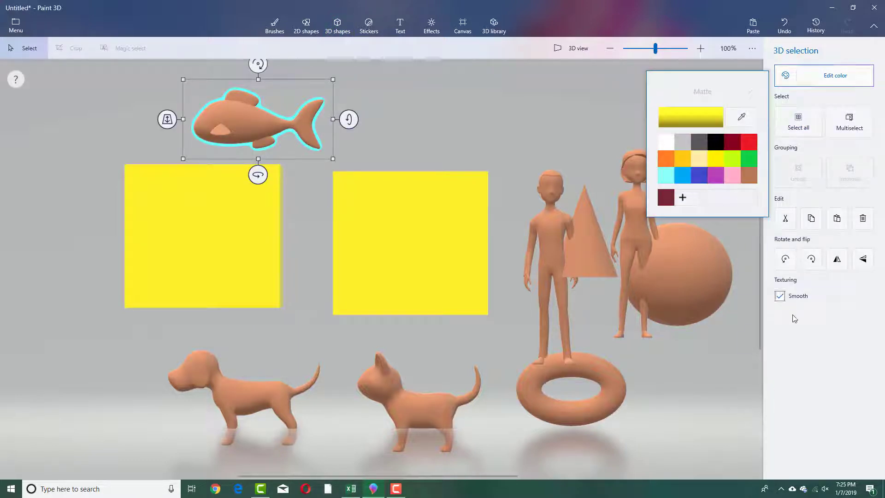
pyautogui.click(781, 296)
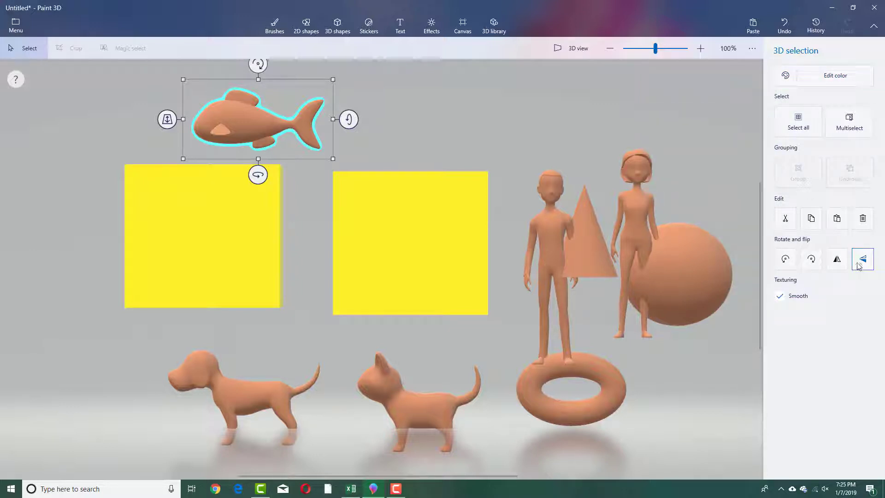
pyautogui.click(785, 259)
pyautogui.click(786, 258)
pyautogui.click(786, 259)
pyautogui.click(785, 259)
pyautogui.click(811, 259)
pyautogui.click(811, 258)
pyautogui.click(811, 259)
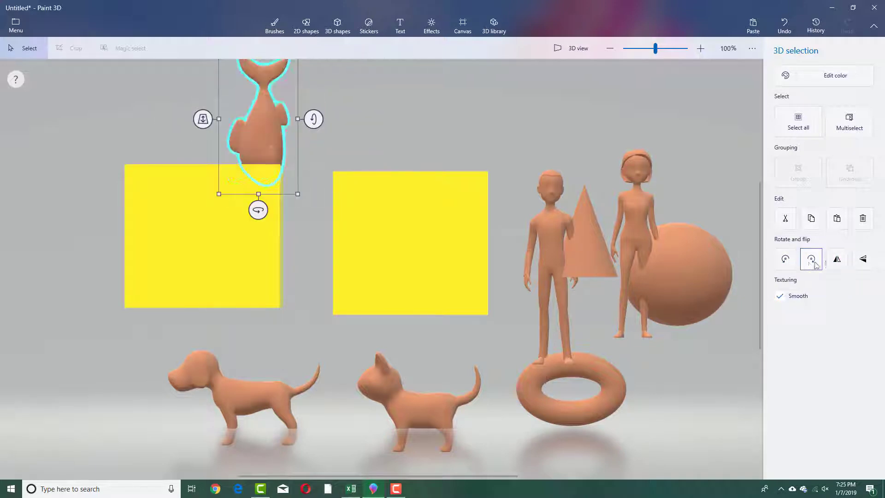
pyautogui.click(811, 259)
pyautogui.click(837, 259)
pyautogui.click(837, 260)
pyautogui.click(863, 258)
pyautogui.click(864, 259)
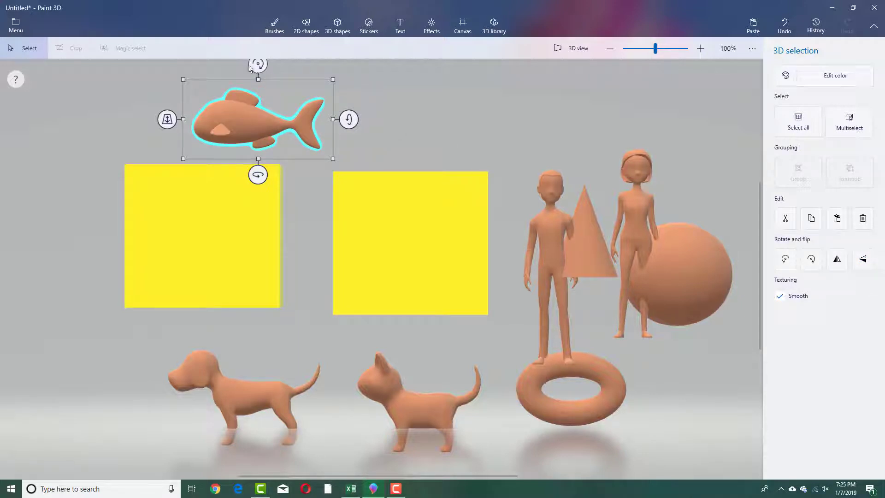
# - Angle the fish to about 26° and slide it forward in front of the right yellow cube
pyautogui.moveTo(254, 64)
pyautogui.mouseDown()
pyautogui.moveTo(311, 132)
pyautogui.moveTo(199, 109)
pyautogui.moveTo(218, 81)
pyautogui.moveTo(249, 63)
pyautogui.moveTo(209, 73)
pyautogui.moveTo(174, 123)
pyautogui.moveTo(212, 184)
pyautogui.moveTo(260, 198)
pyautogui.moveTo(355, 121)
pyautogui.moveTo(356, 108)
pyautogui.moveTo(245, 59)
pyautogui.moveTo(259, 62)
pyautogui.mouseUp()
pyautogui.moveTo(349, 119)
pyautogui.mouseDown()
pyautogui.moveTo(348, 229)
pyautogui.moveTo(358, 98)
pyautogui.moveTo(358, 123)
pyautogui.moveTo(349, 119)
pyautogui.mouseUp()
pyautogui.moveTo(170, 121); pyautogui.dragTo(376, 198)
pyautogui.moveTo(265, 181)
pyautogui.mouseDown()
pyautogui.moveTo(286, 174)
pyautogui.moveTo(254, 174)
pyautogui.mouseUp()
pyautogui.moveTo(258, 63); pyautogui.dragTo(246, 63)
pyautogui.moveTo(352, 118)
pyautogui.mouseDown()
pyautogui.moveTo(360, 136)
pyautogui.moveTo(356, 111)
pyautogui.mouseUp()
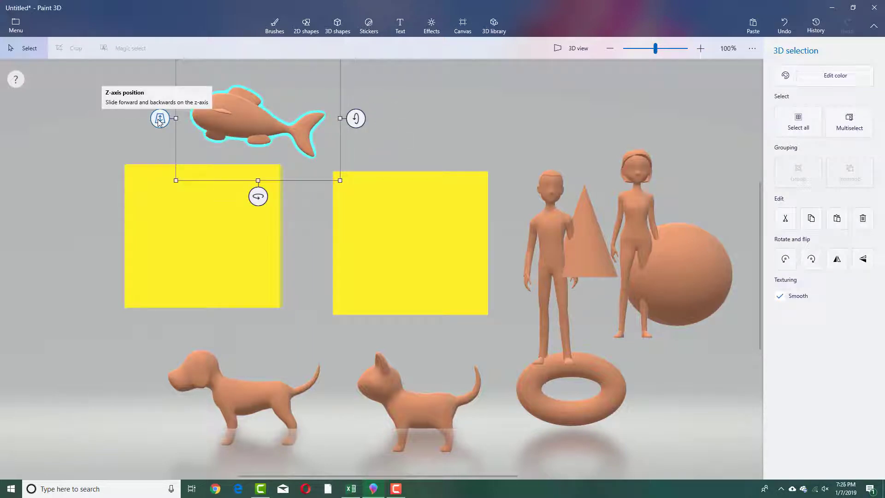
pyautogui.moveTo(159, 120); pyautogui.dragTo(368, 262)
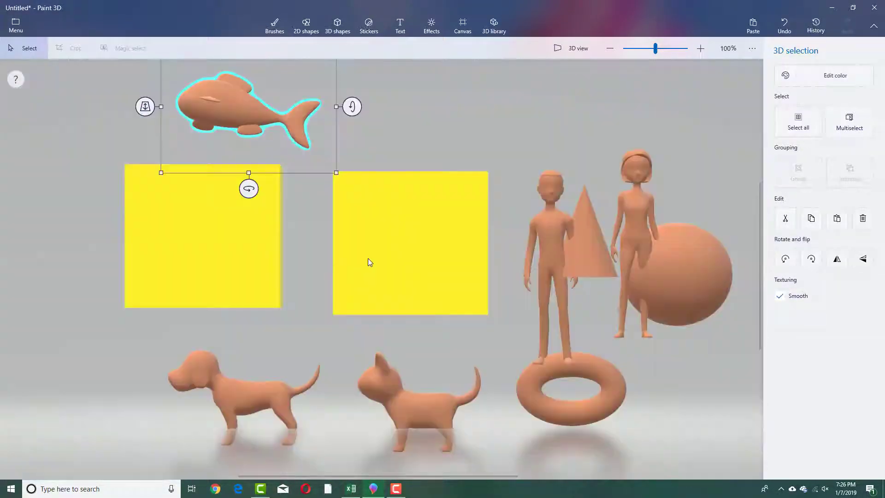
pyautogui.moveTo(257, 109); pyautogui.dragTo(313, 204)
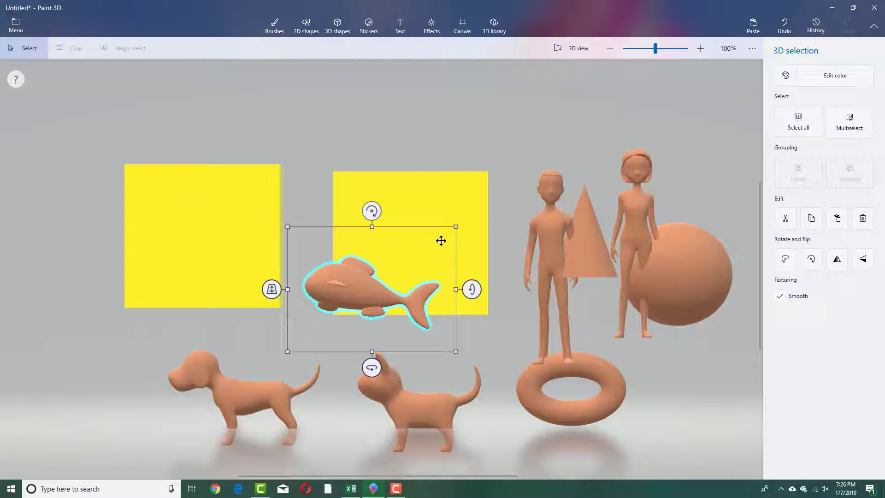
# - Multiselect the right yellow cube with the man and woman, and tilt them together slightly
pyautogui.click(850, 122)
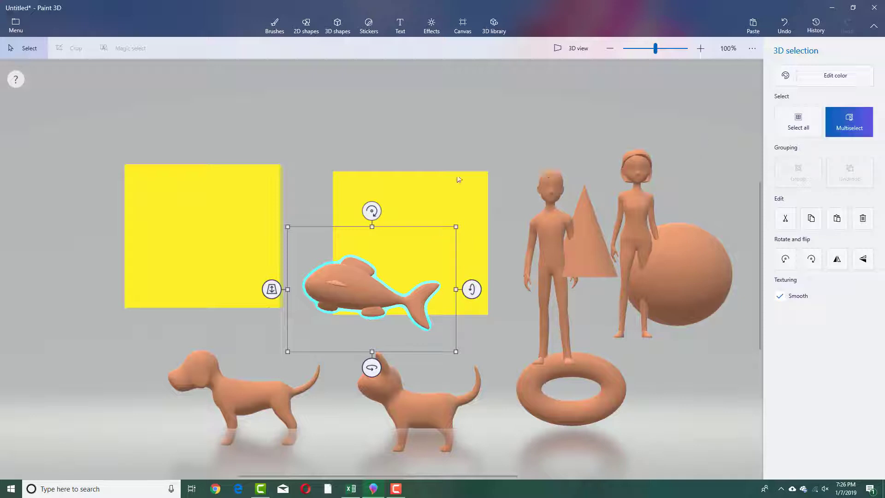
pyautogui.moveTo(235, 125); pyautogui.dragTo(710, 412)
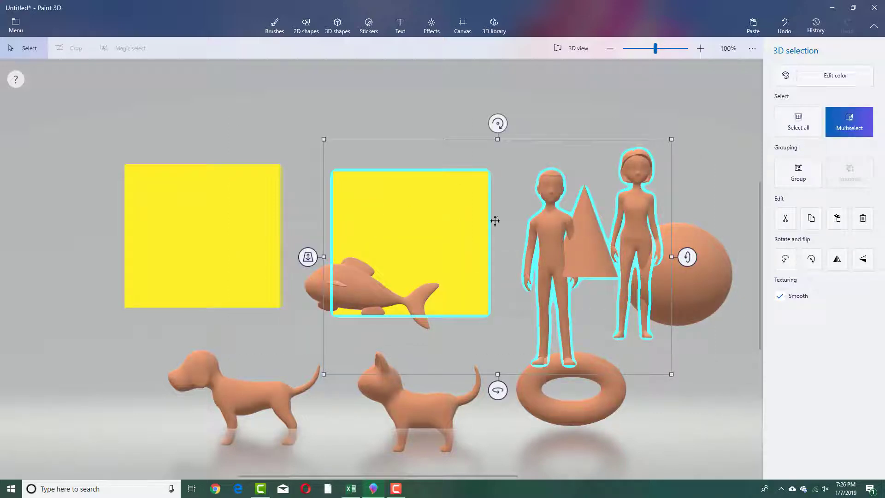
pyautogui.moveTo(498, 123)
pyautogui.mouseDown()
pyautogui.moveTo(480, 123)
pyautogui.moveTo(507, 124)
pyautogui.mouseUp()
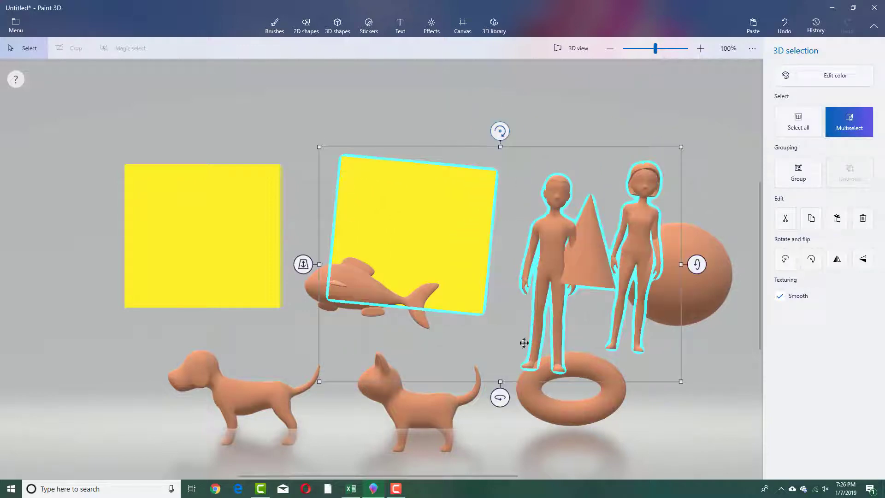
pyautogui.moveTo(303, 264)
pyautogui.mouseDown()
pyautogui.moveTo(304, 184)
pyautogui.moveTo(303, 264)
pyautogui.mouseUp()
pyautogui.click(847, 119)
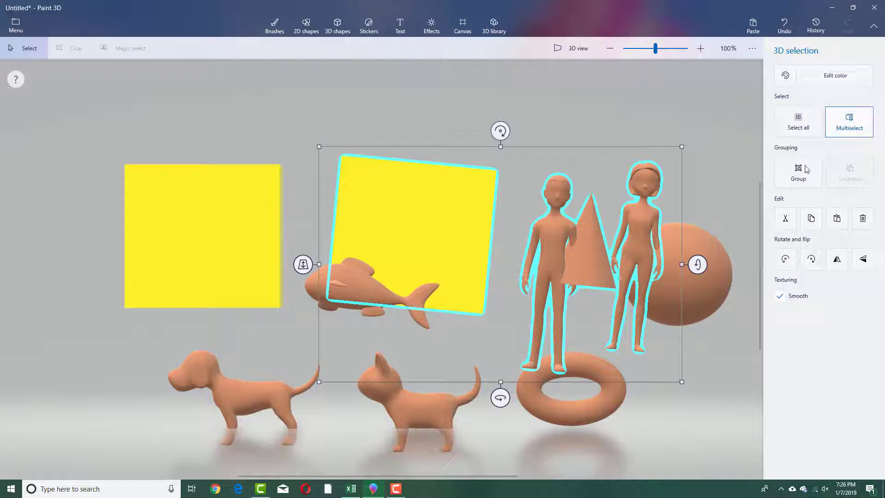
# - Select the sphere and try dark red with Gloss and Dull metal finishes
pyautogui.click(637, 121)
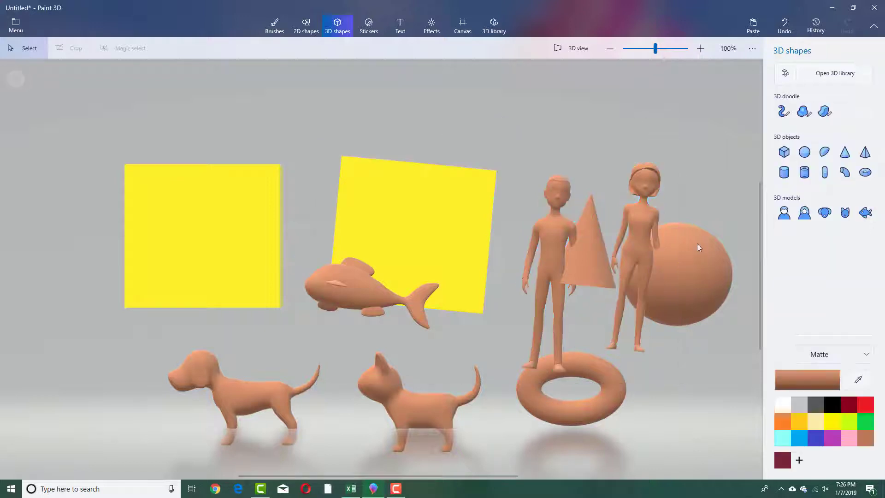
pyautogui.click(697, 248)
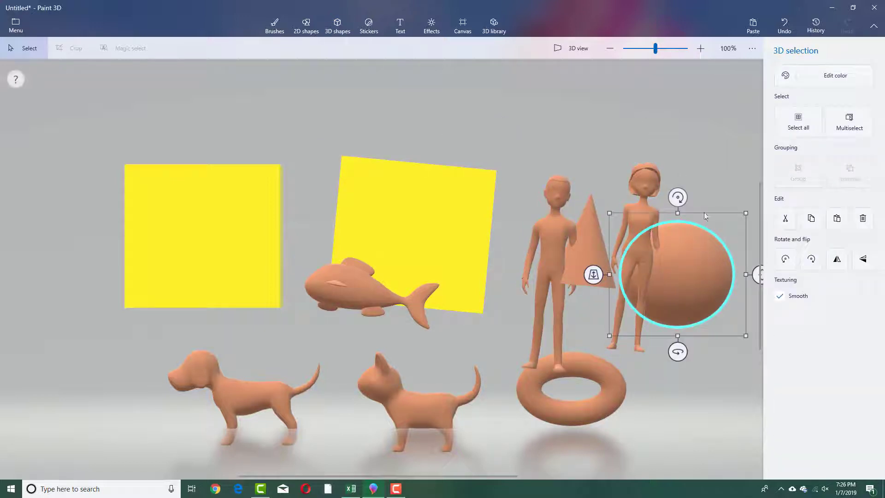
pyautogui.click(835, 75)
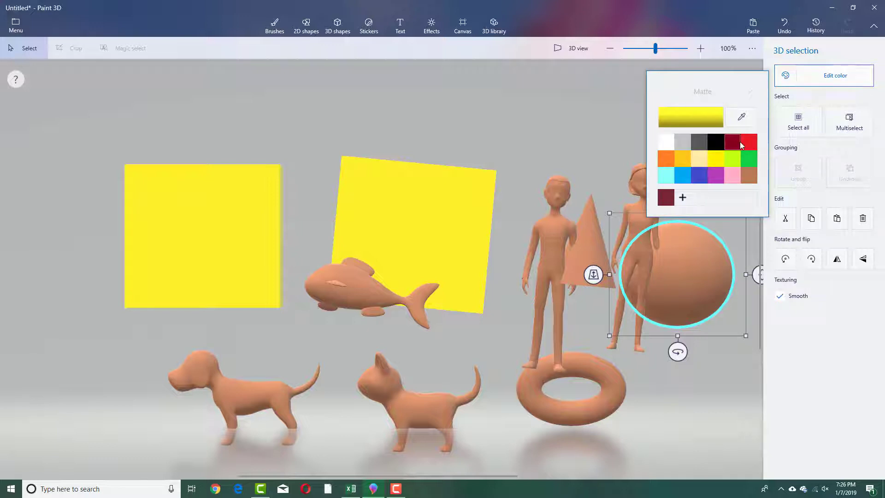
pyautogui.click(740, 143)
pyautogui.click(725, 93)
pyautogui.click(721, 61)
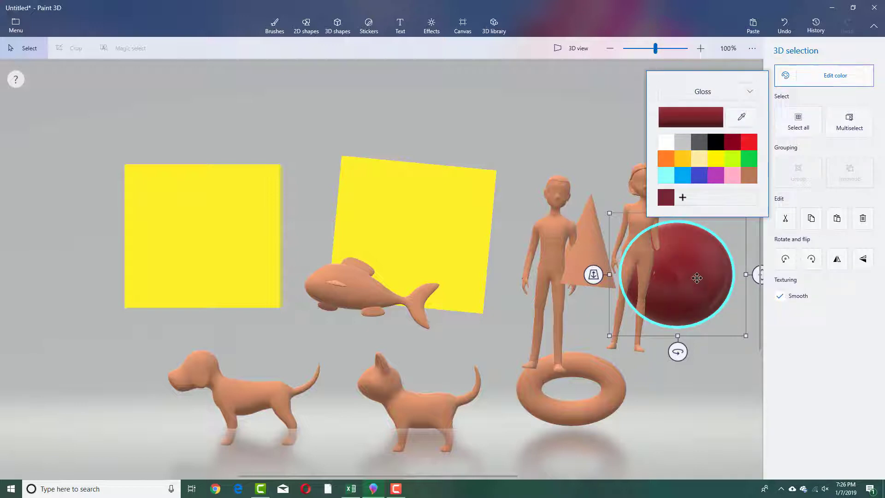
pyautogui.click(708, 90)
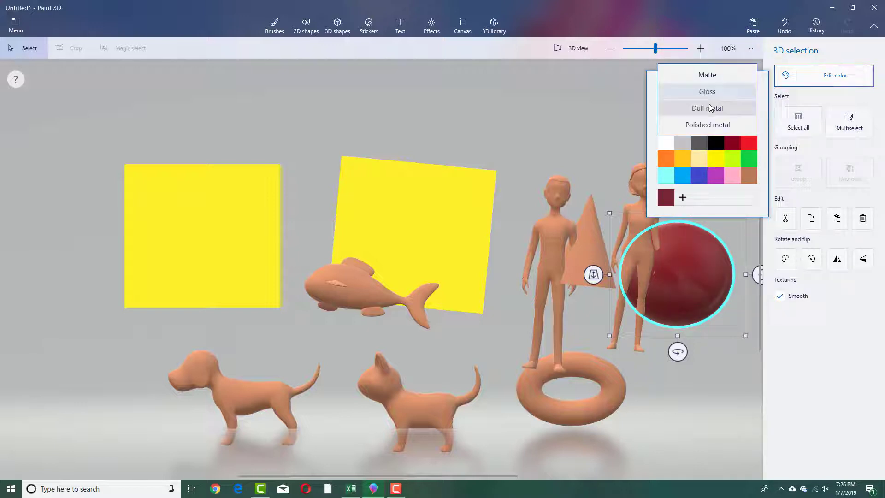
pyautogui.click(709, 105)
pyautogui.click(708, 113)
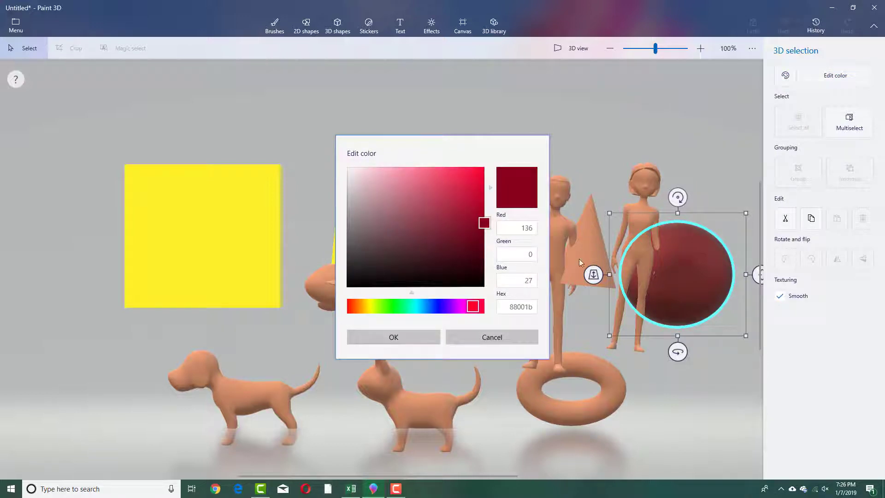
pyautogui.click(501, 336)
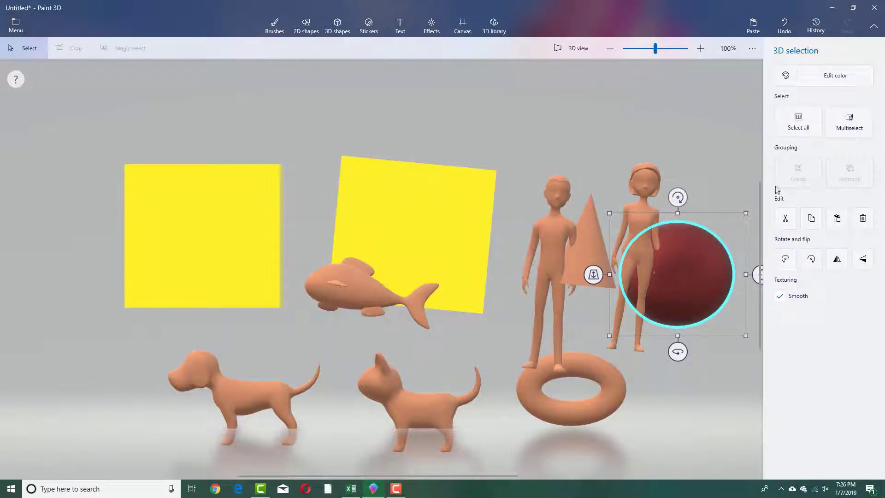
# - Recolour the sphere lime green and settle on a Matte finish after trying the others
pyautogui.click(822, 79)
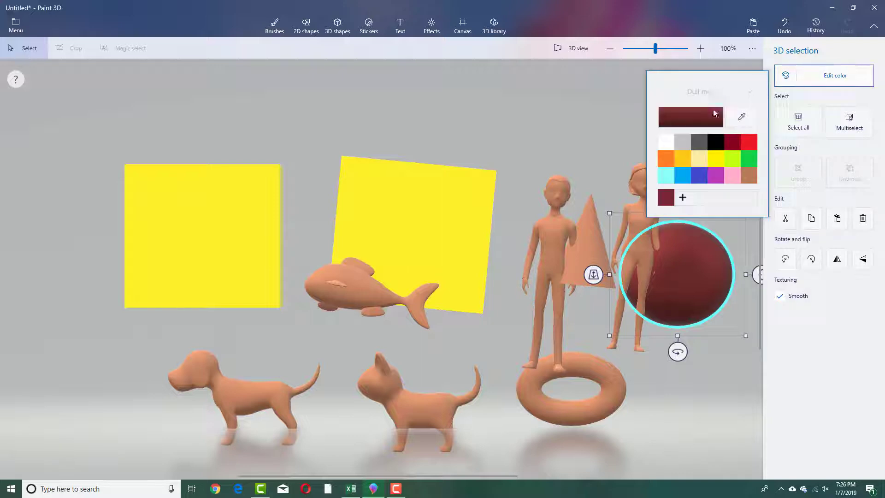
pyautogui.click(730, 155)
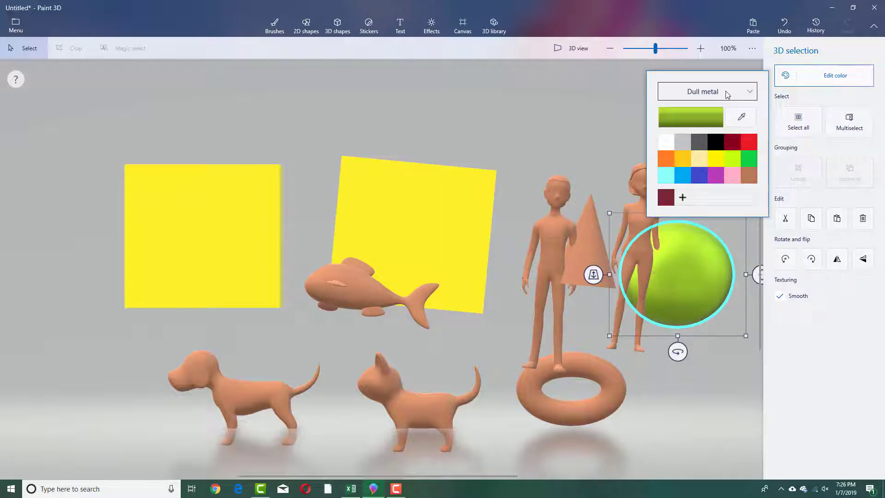
pyautogui.click(726, 92)
pyautogui.click(725, 109)
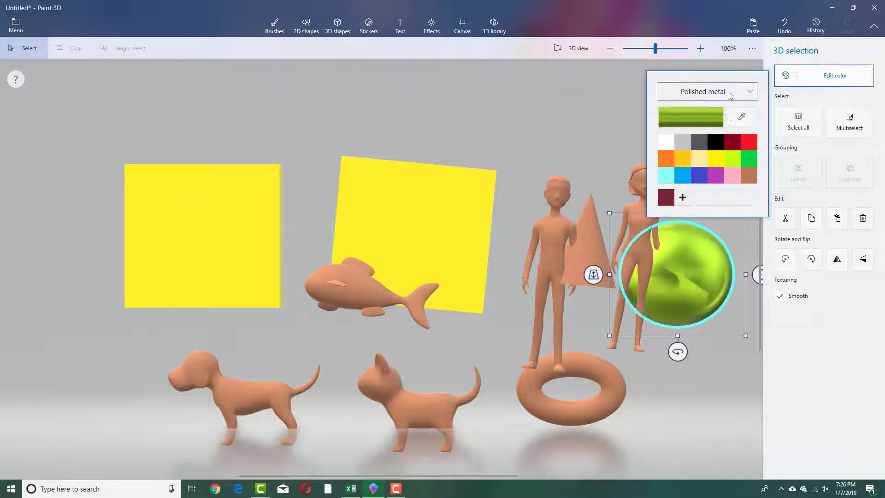
pyautogui.click(729, 91)
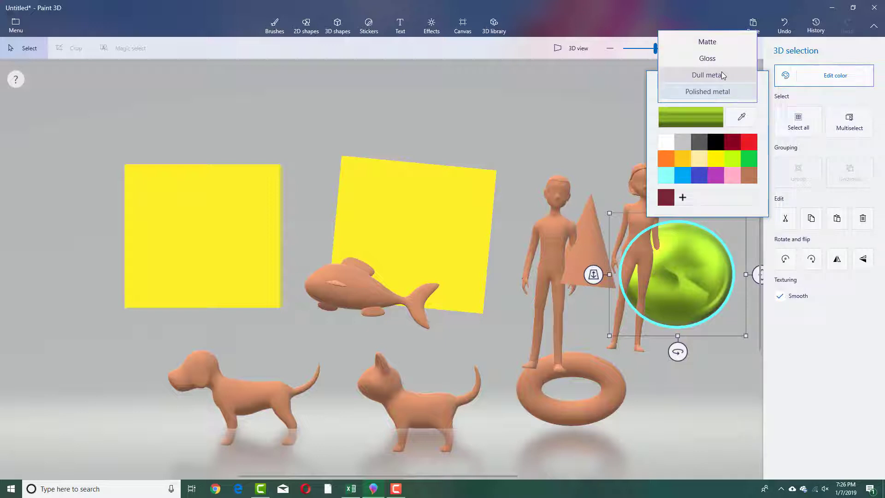
pyautogui.click(723, 75)
pyautogui.click(724, 88)
pyautogui.click(715, 77)
pyautogui.click(724, 89)
pyautogui.click(723, 73)
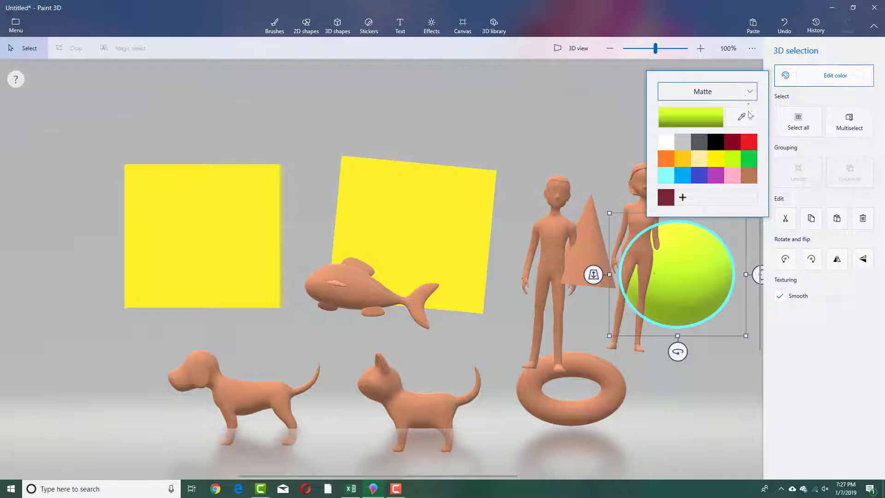
pyautogui.click(714, 250)
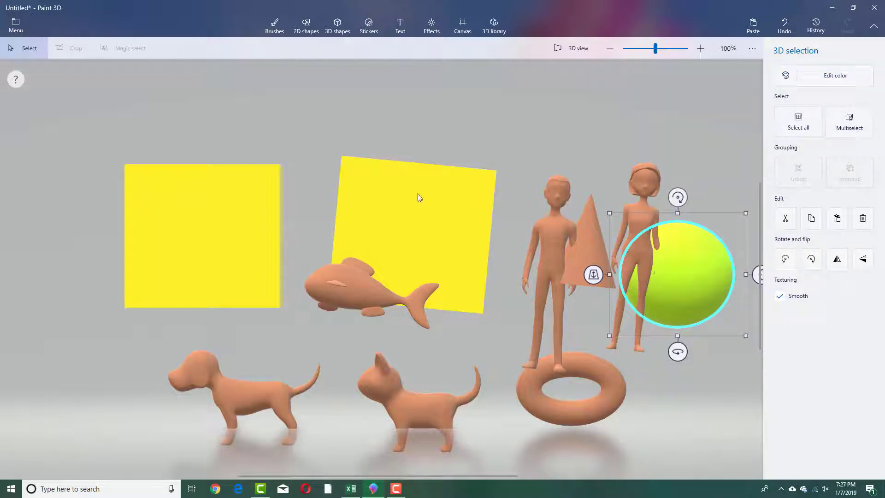
pyautogui.click(338, 25)
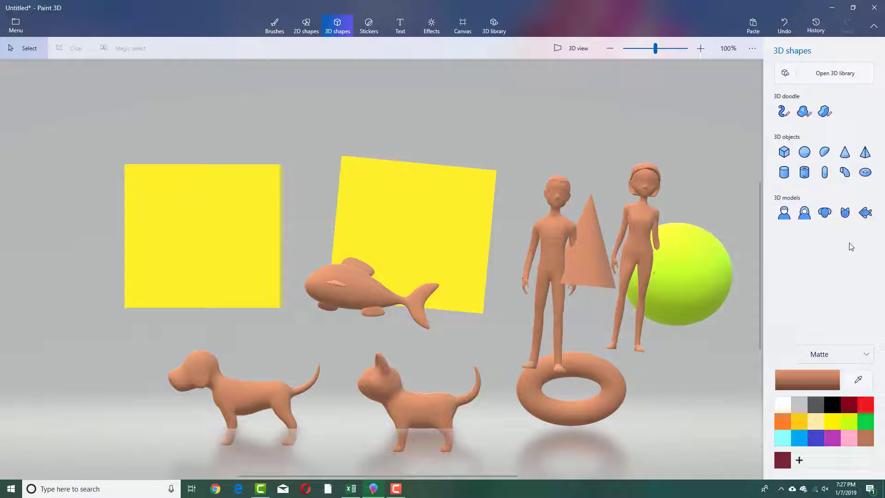